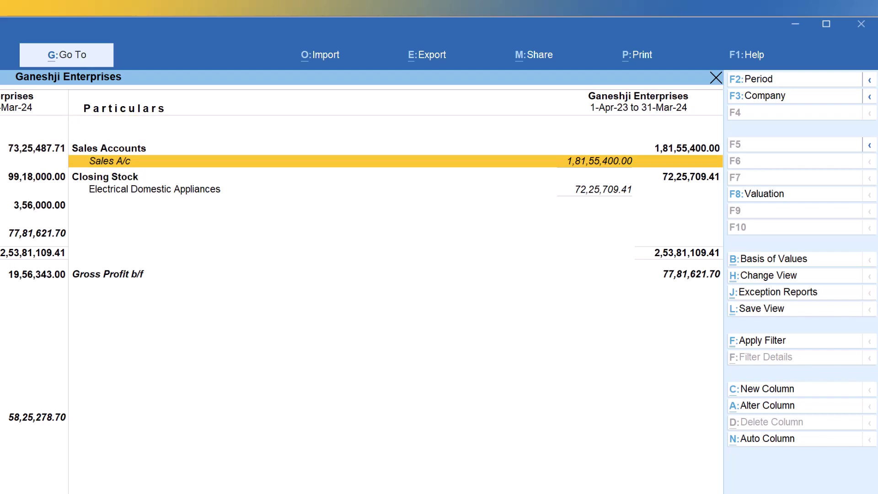
Step: Drill down from Sales A/c through March to sales voucher 31, and return to the ledger's monthly summary
key("Return")
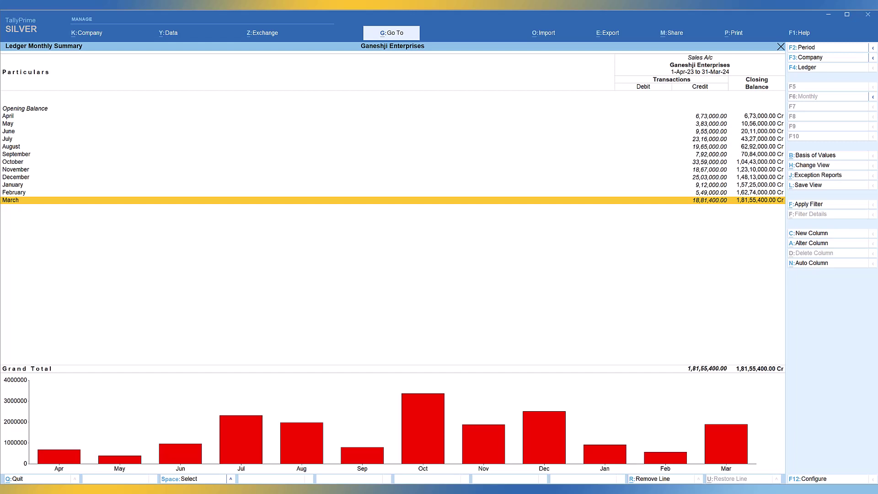
key("Return")
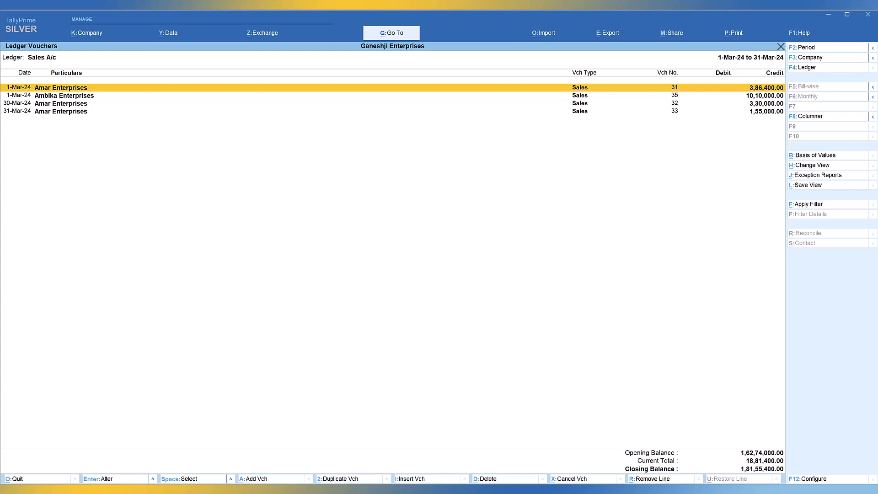
key("Return")
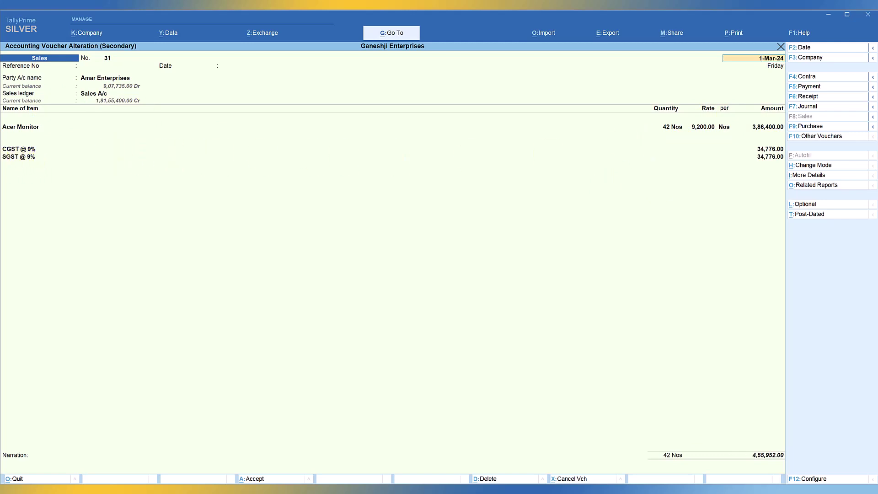
key("Escape")
key("Return")
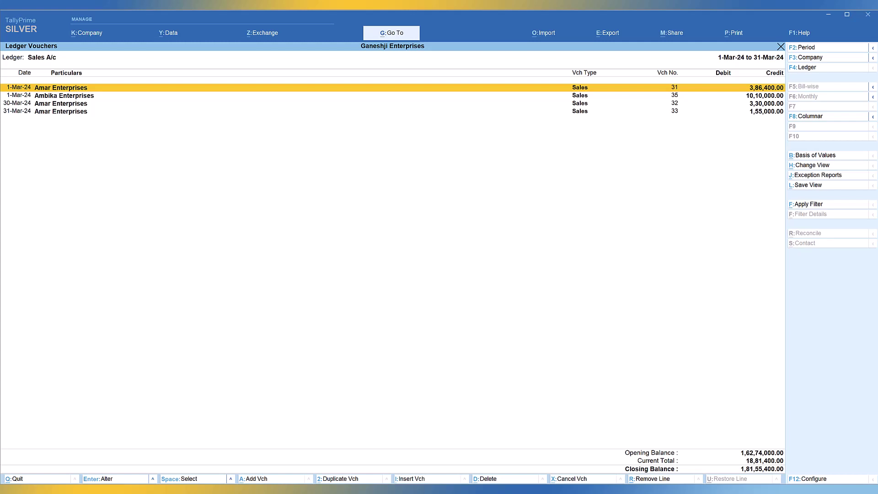
key("Escape")
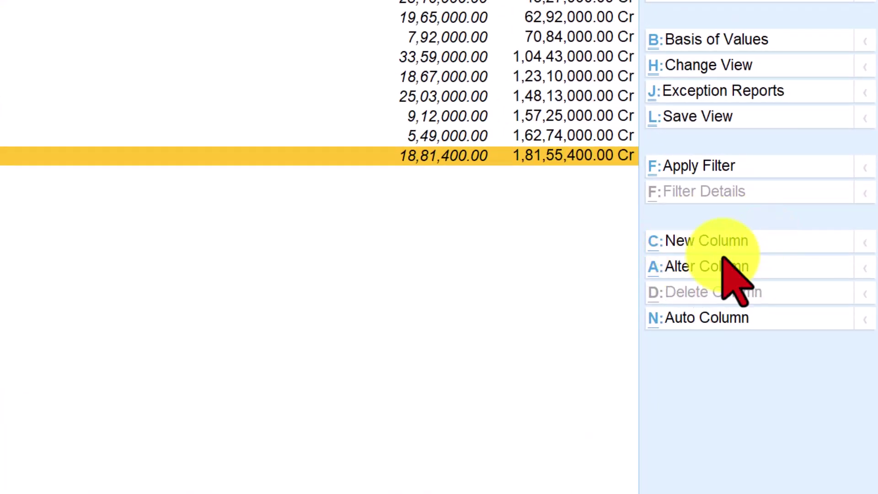
Step: Add a comparison column for Sales A/c covering 1-Apr-22 to 31-Mar-23 with Actuals as the value type
left_click(713, 243)
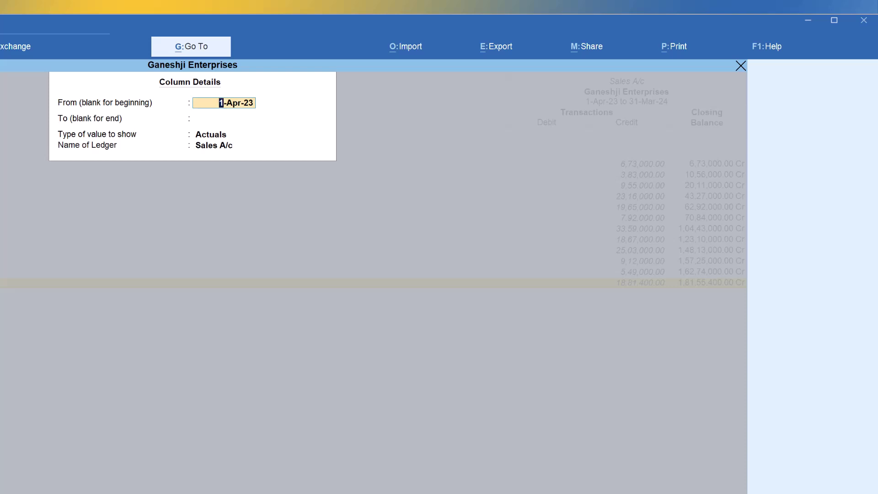
key("BackSpace")
type("a22")
key("Return")
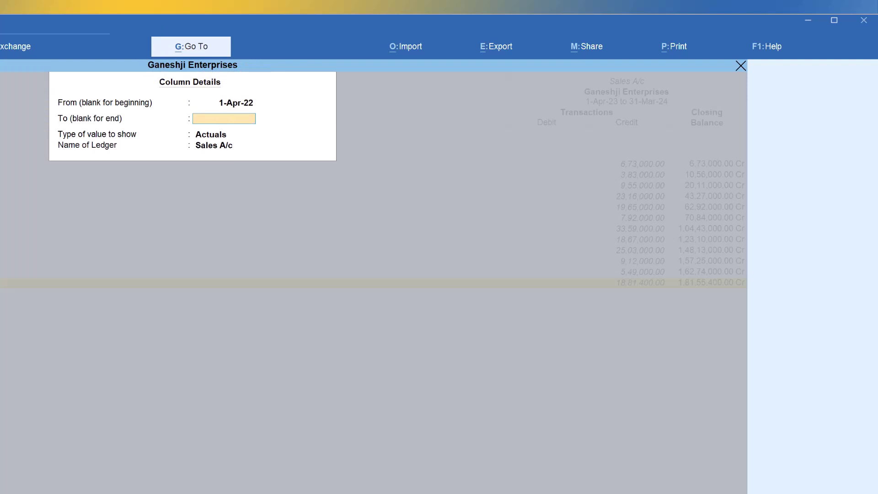
type("m")
type("23")
key("Return")
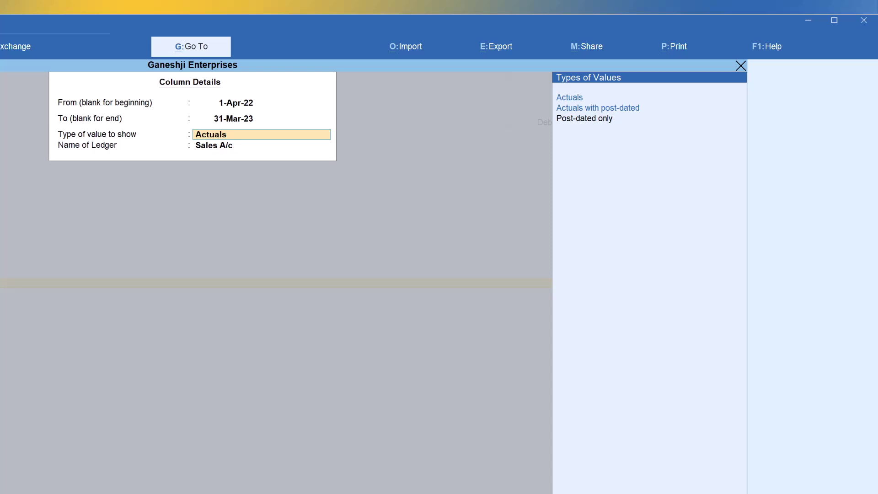
key("Return")
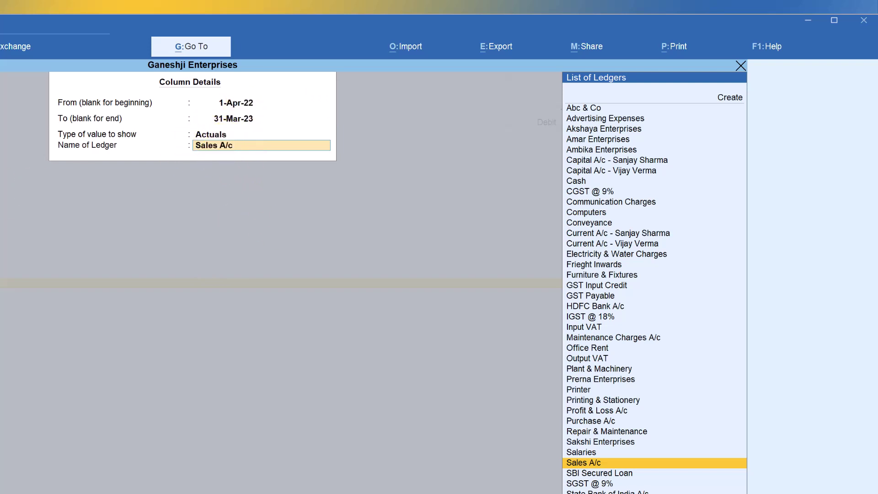
key("Return")
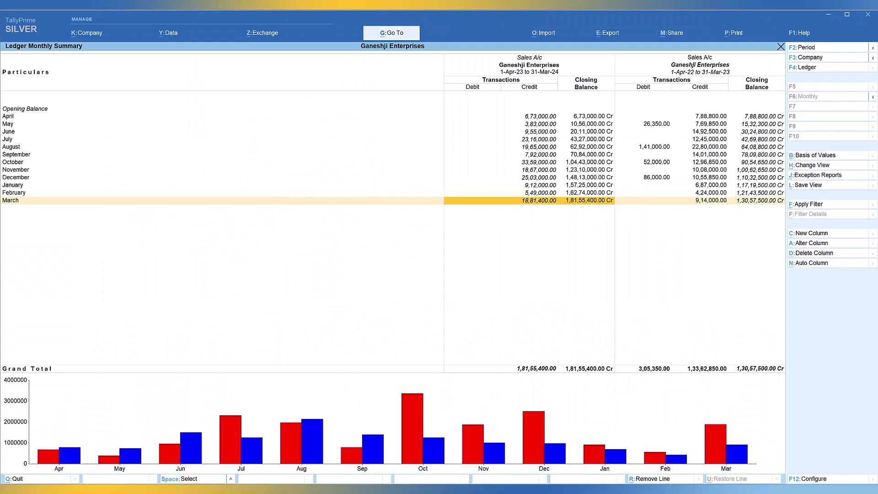
Step: Configure the monthly summary to show nett transactions only with percentages Of Totals, and hide the closing balance
key("F12")
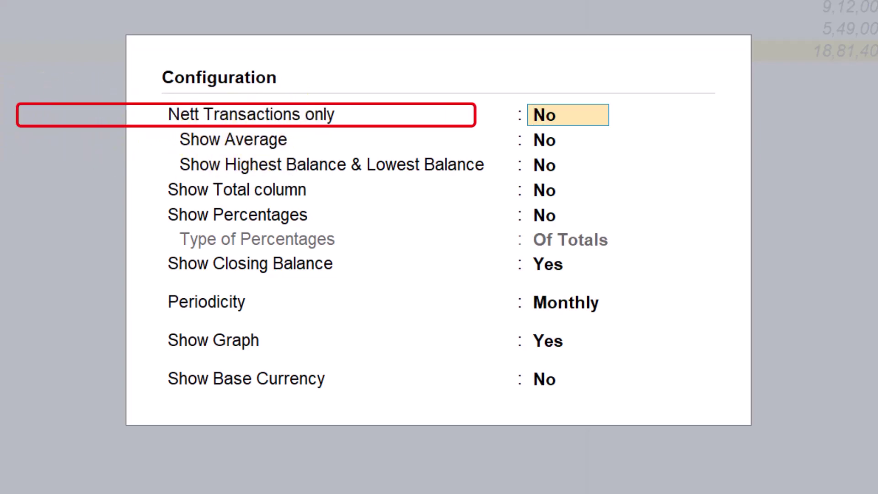
type("y")
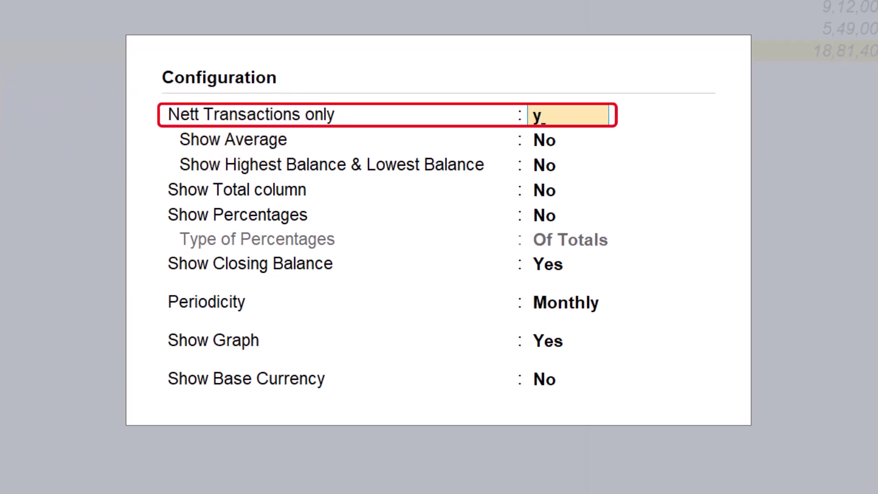
key("Return")
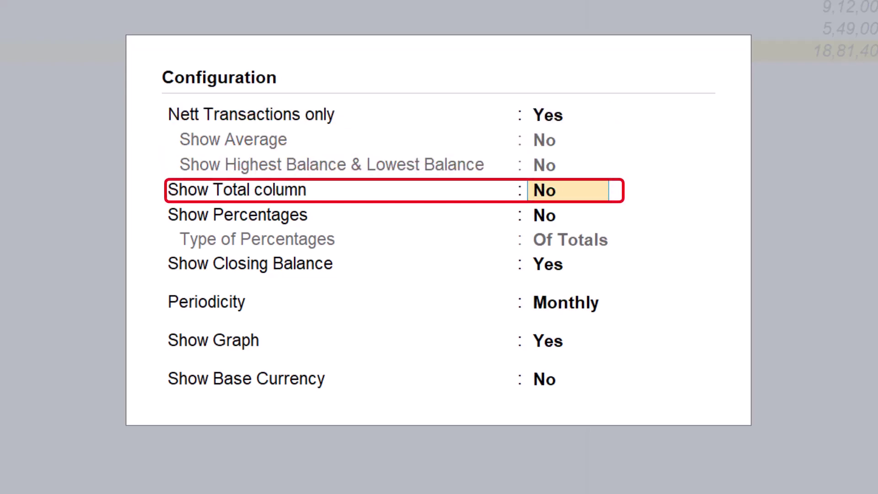
key("Return")
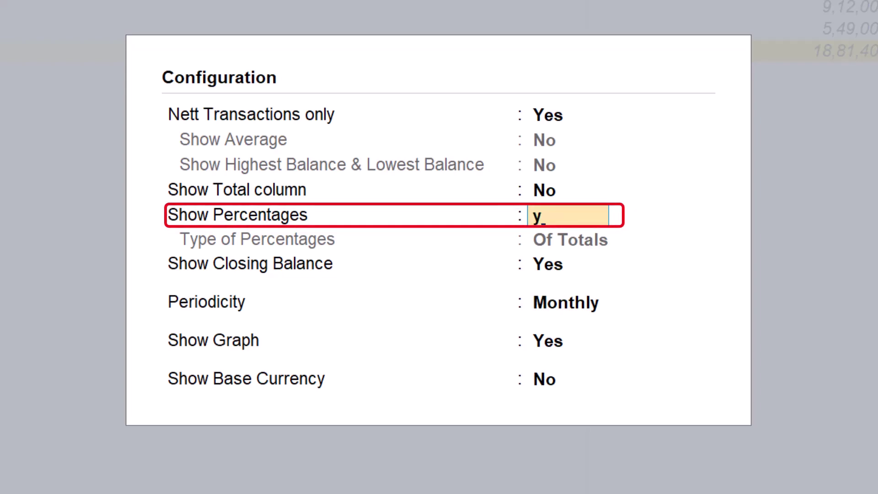
key("Return")
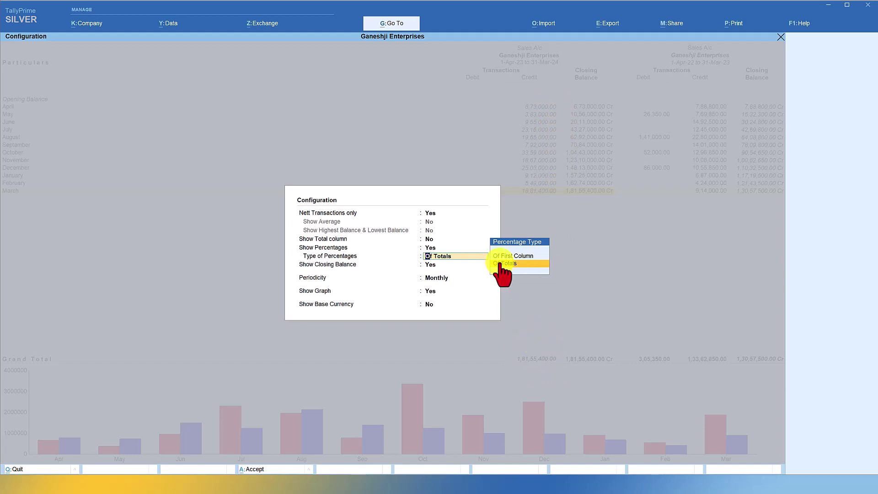
left_click(512, 264)
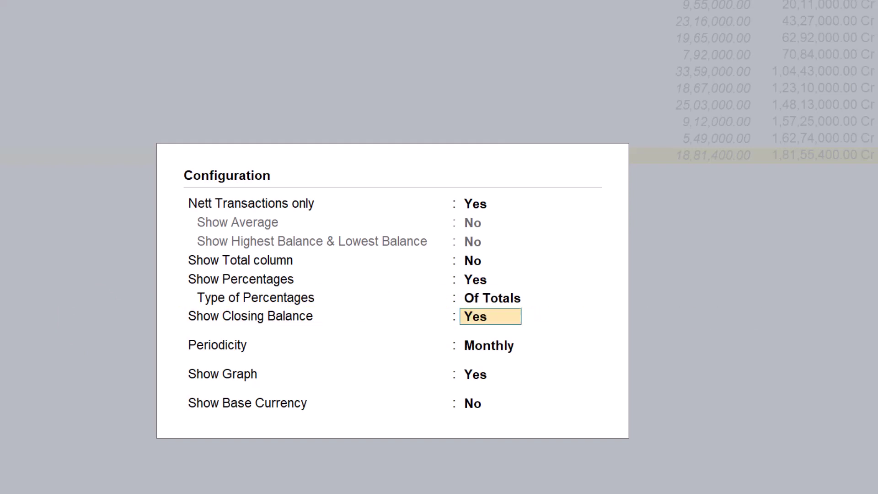
type("n")
key("Return")
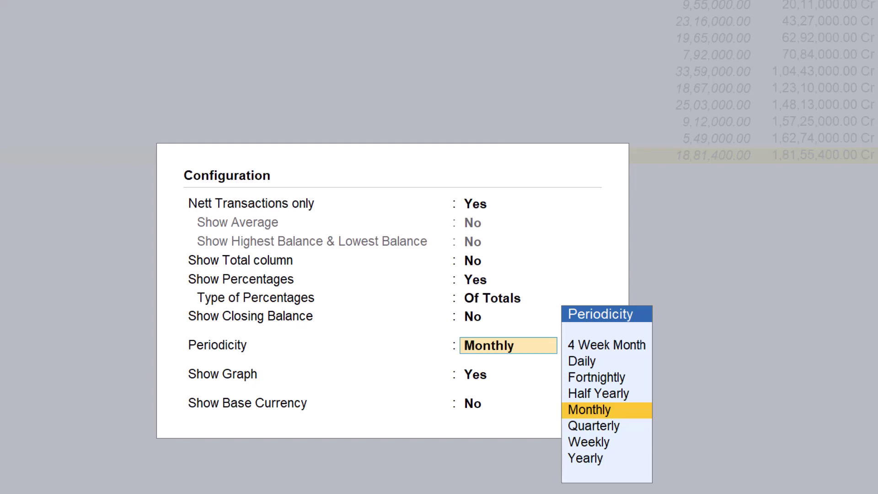
key("ctrl+a")
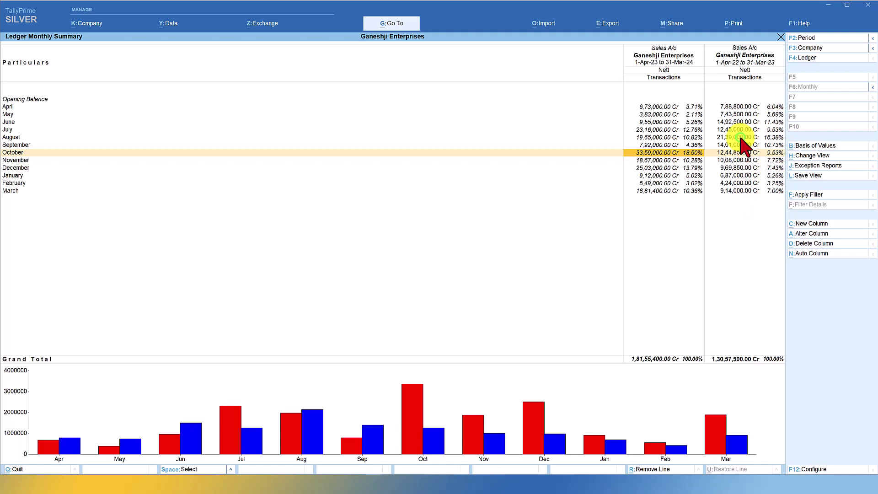
Step: Change the sales comparison to the Fortnightly view and select the current year's 16-Apr to 30-Apr entry
left_click(768, 137)
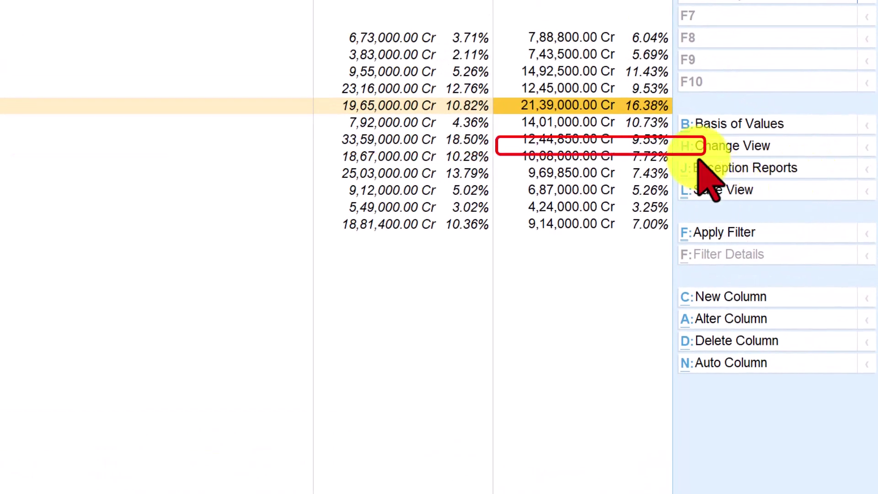
left_click(724, 146)
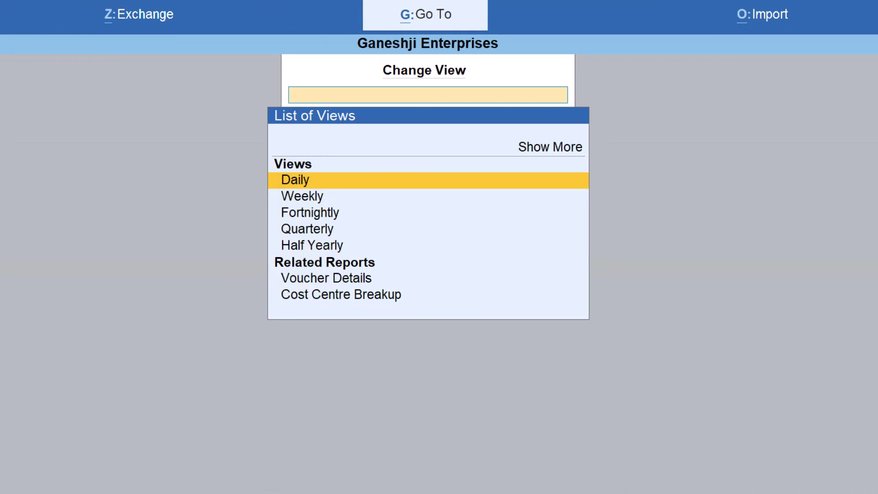
key("Down")
key("Down")
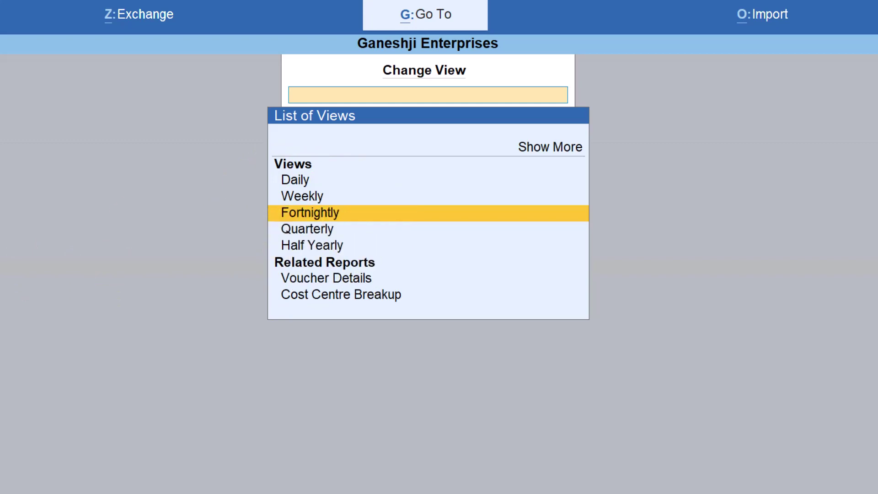
key("Return")
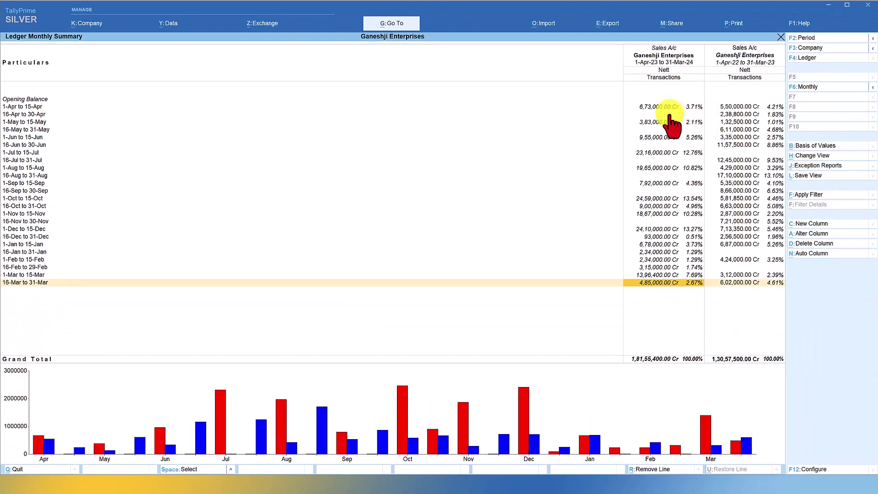
left_click(665, 115)
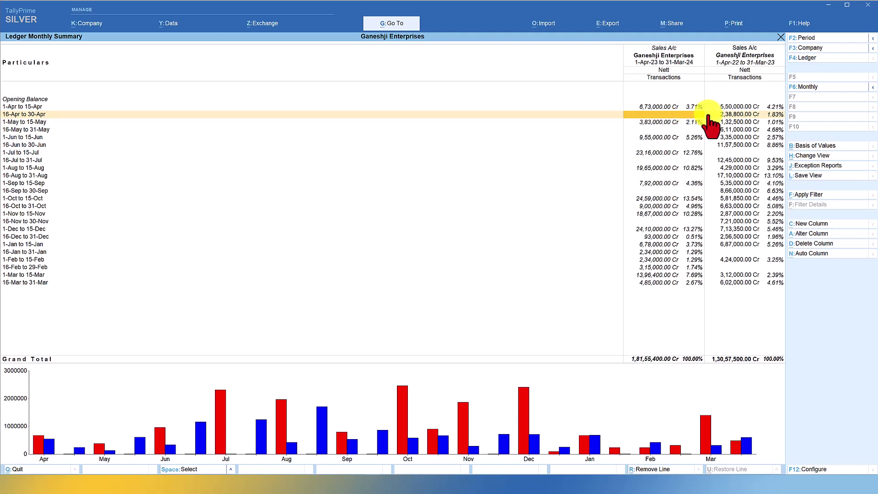
Step: Switch the sales comparison back to the Monthly view
left_click(812, 157)
key("Down")
key("Down")
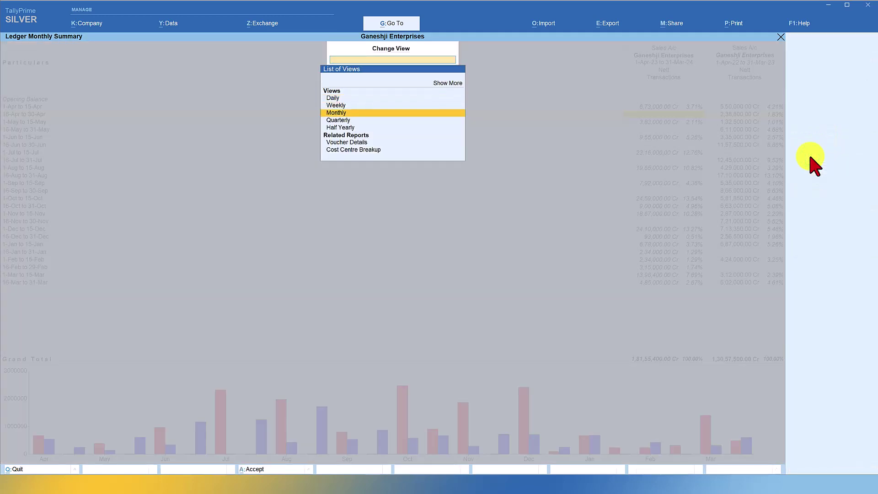
key("Return")
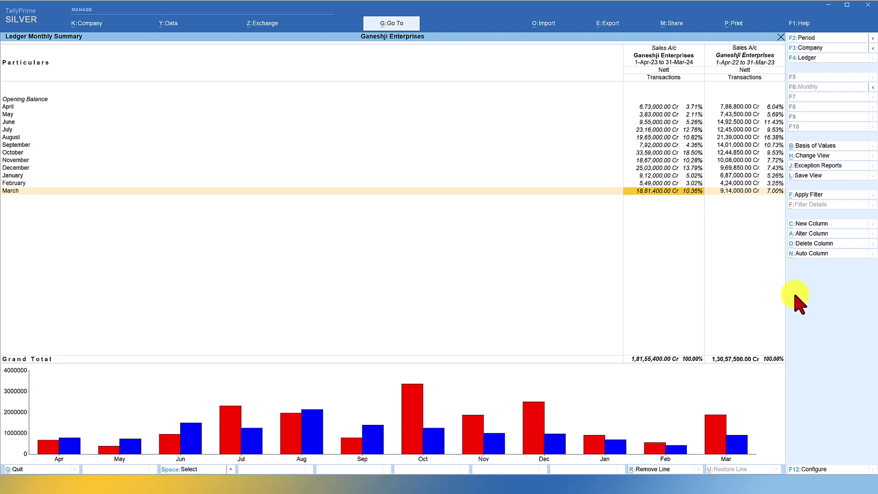
Step: Alter the 2022-23 sales column to show Purchase A/c actuals from 1-Apr-23 to 31-Mar-24
left_click(724, 189)
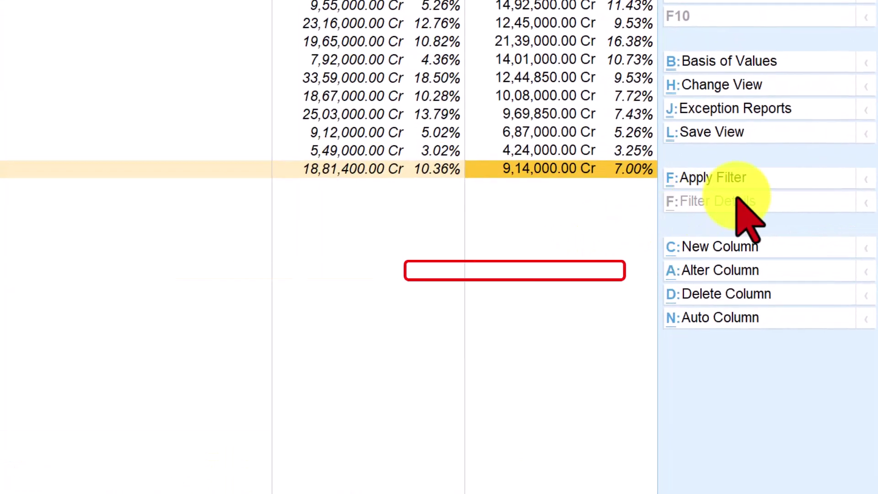
left_click(727, 271)
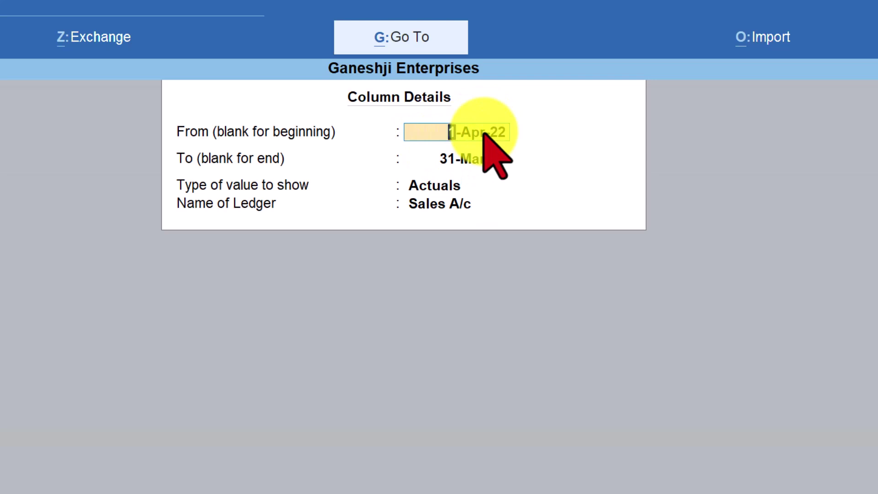
type("a")
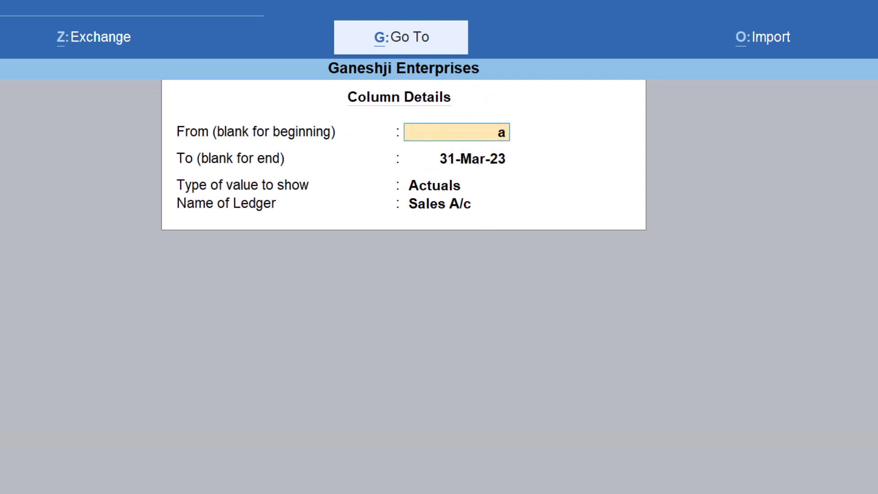
type("23")
key("Return")
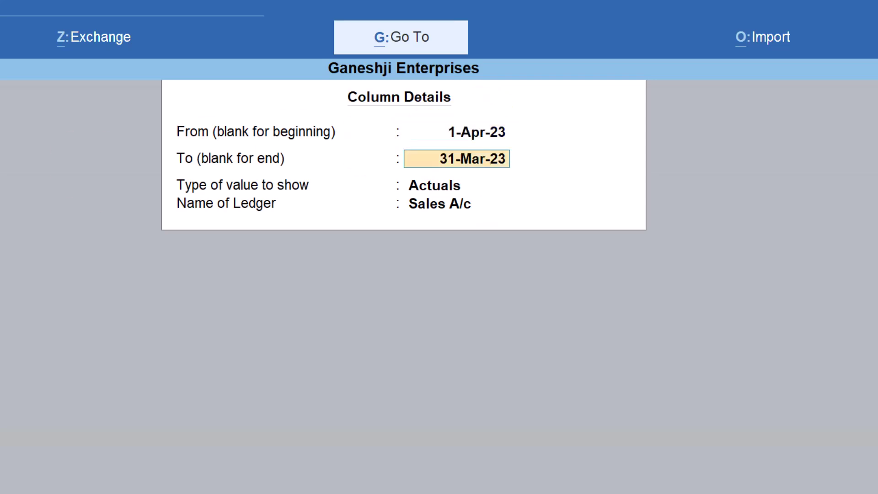
type("m24")
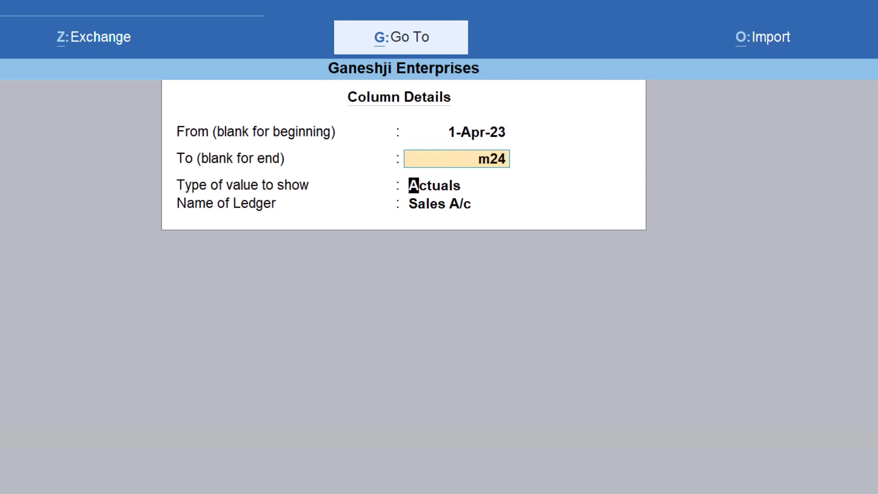
key("Return")
key("Return")
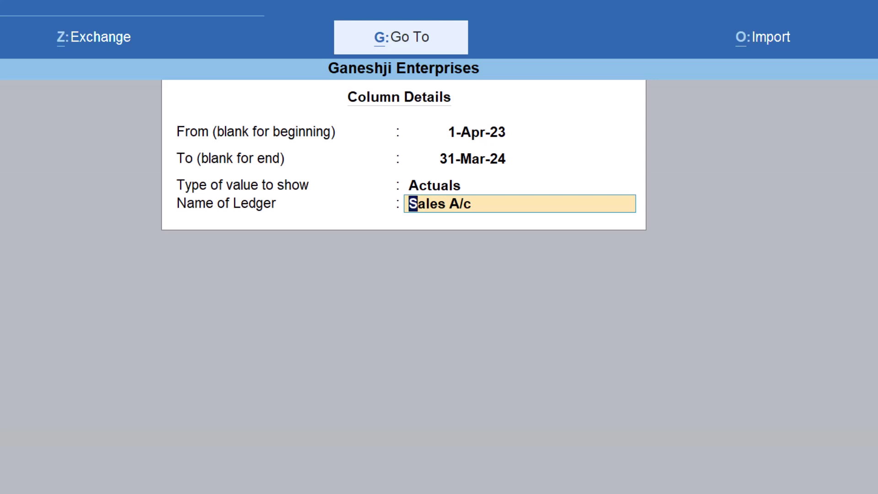
type("Pur")
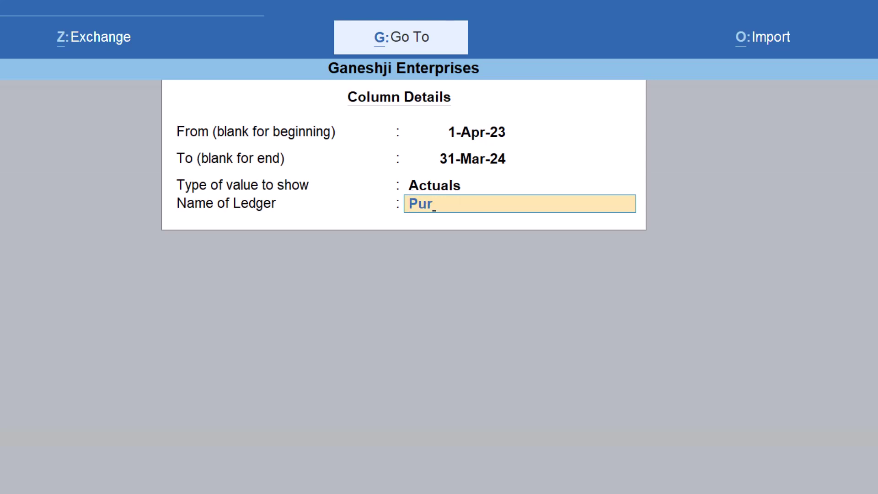
key("Return")
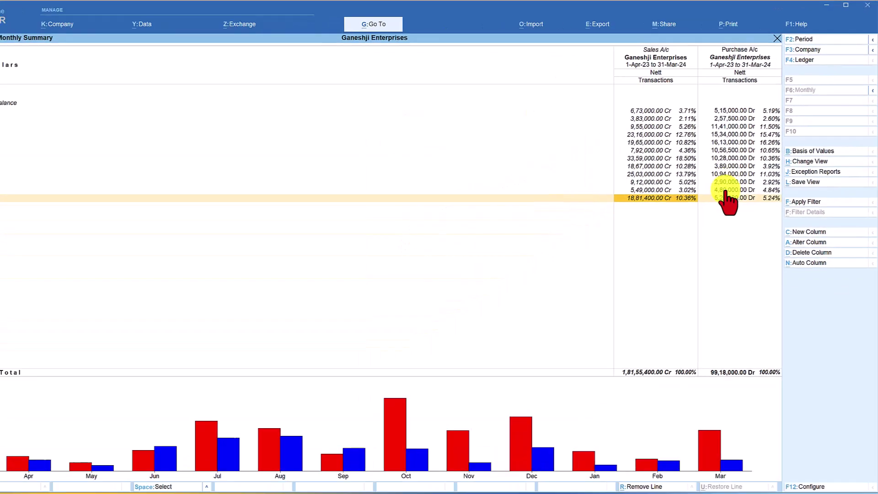
Step: Select October's sales figure, move to its purchase figure, and delete the Purchase A/c column
left_click(663, 153)
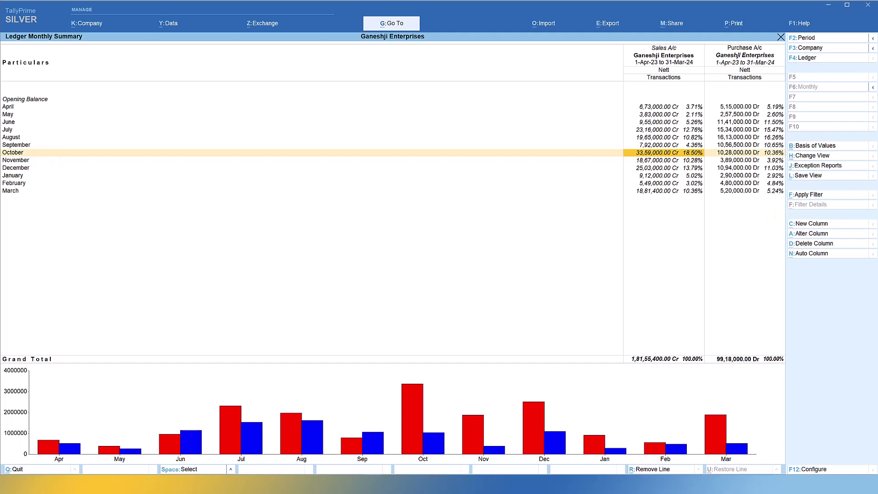
key("Right")
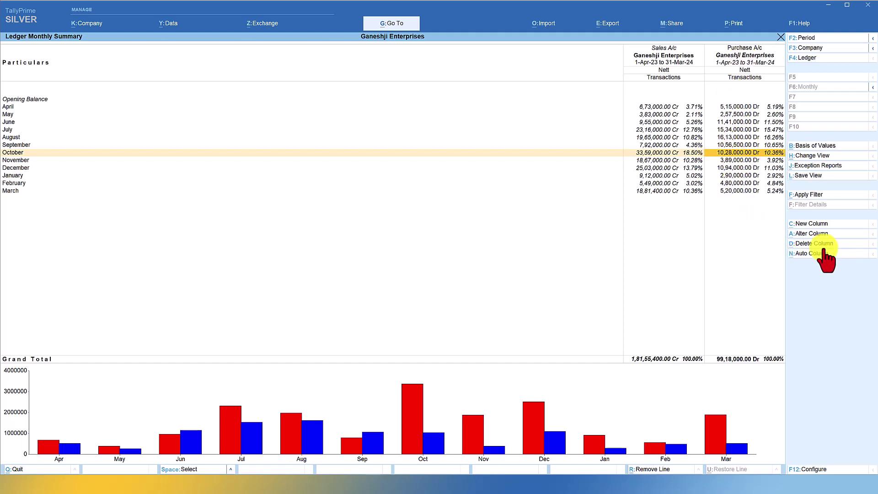
left_click(813, 246)
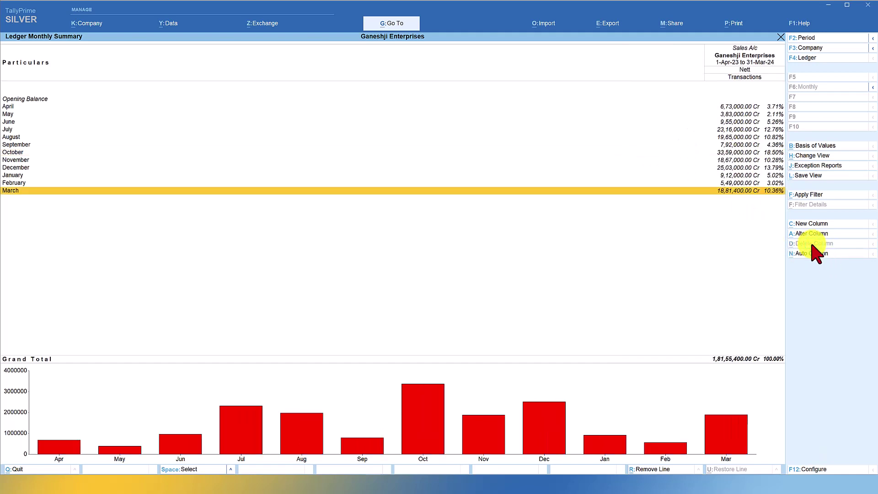